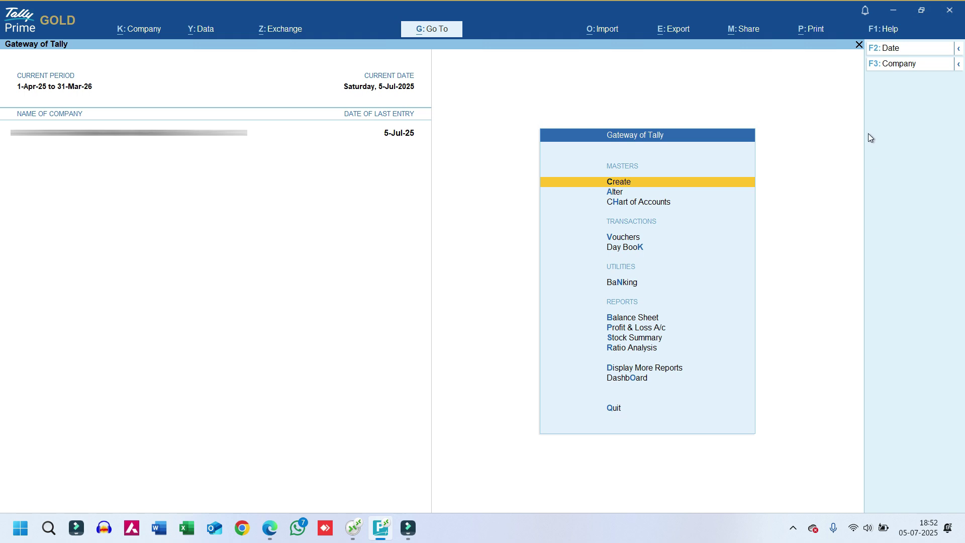
- Check the installed release in the product information, and return to the Gateway of Tally
{"action": "left_click", "coordinate": [887, 31]}
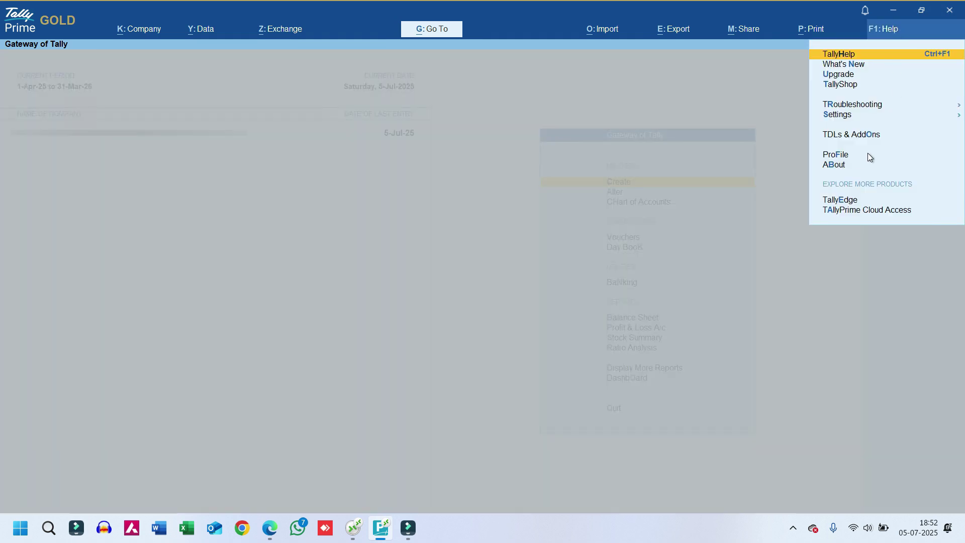
{"action": "left_click", "coordinate": [842, 166]}
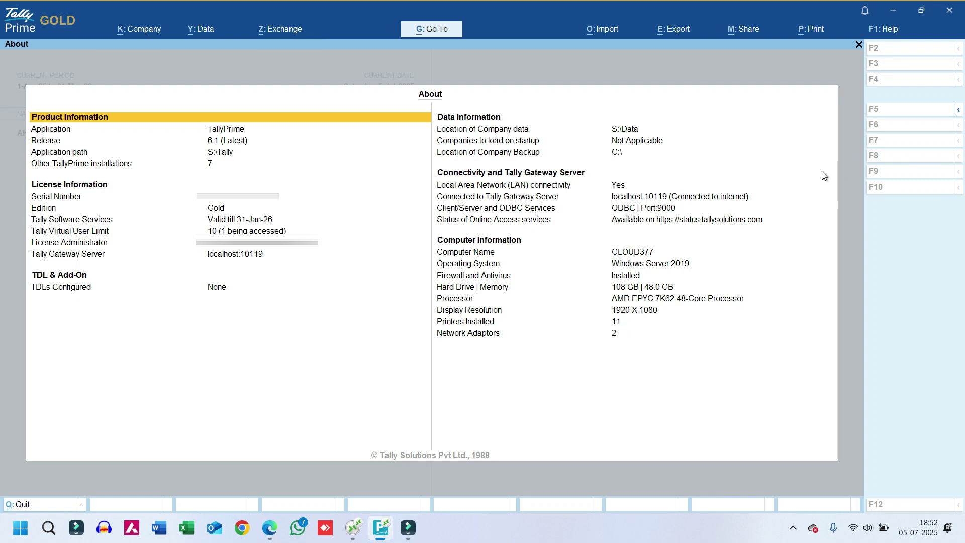
{"action": "key", "text": "Down"}
{"action": "key", "text": "Down"}
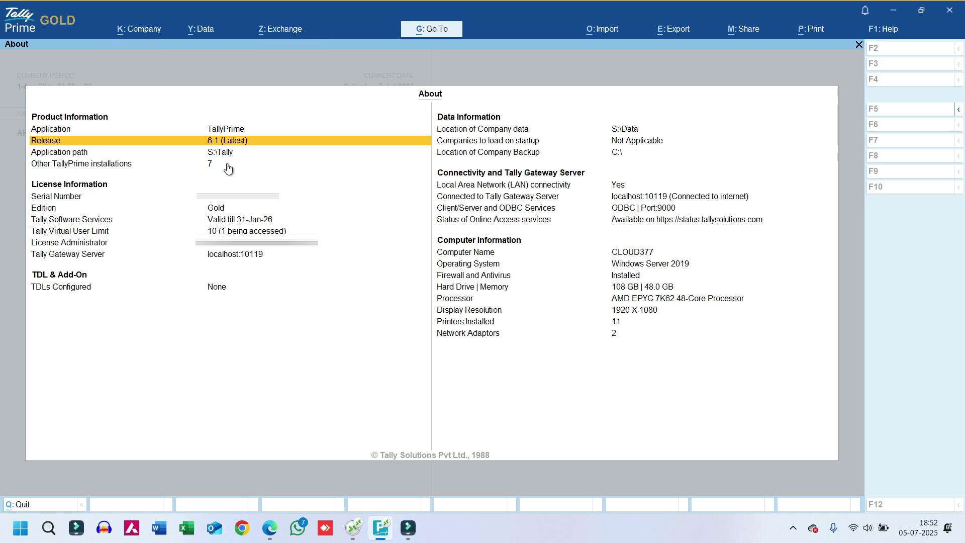
{"action": "key", "text": "Escape"}
{"action": "key", "text": "Escape"}
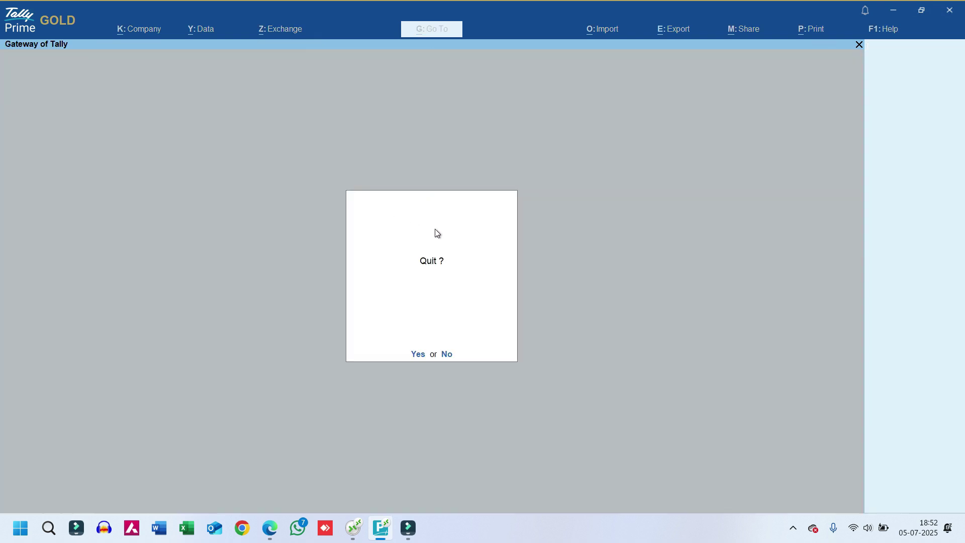
{"action": "key", "text": "Escape"}
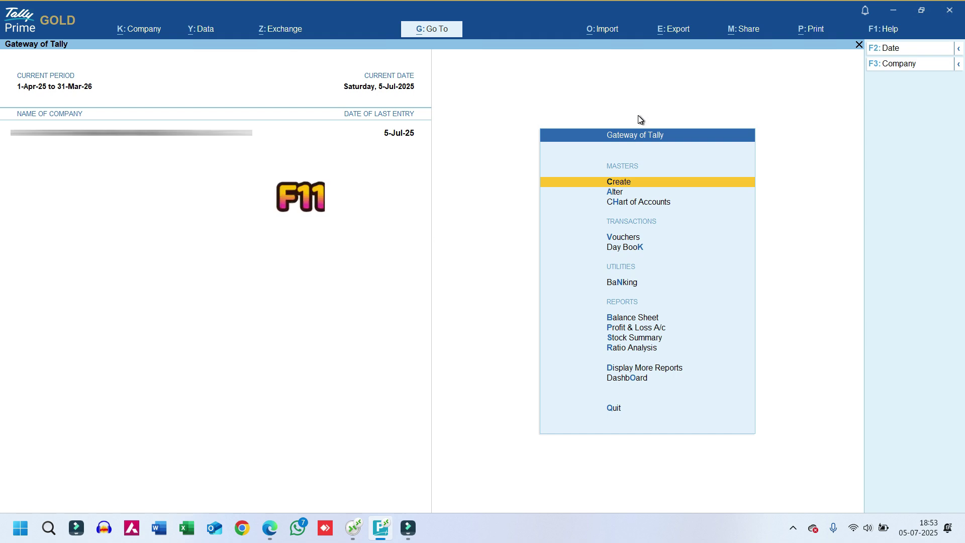
- In the company's GST details, confirm 1-May-25 as the Separate B2B & B2C HSN Summary applicable date and save the company features
{"action": "key", "text": "F11"}
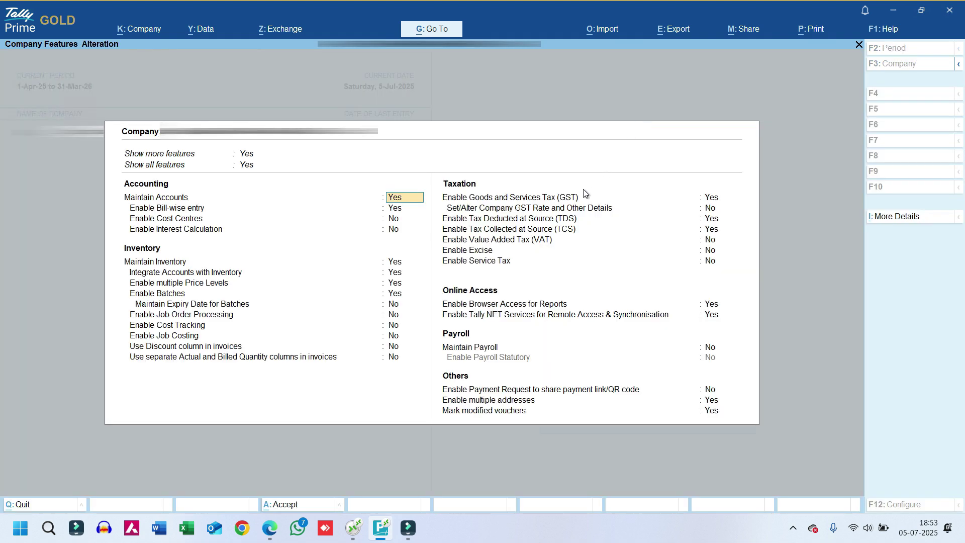
{"action": "left_click", "coordinate": [566, 211]}
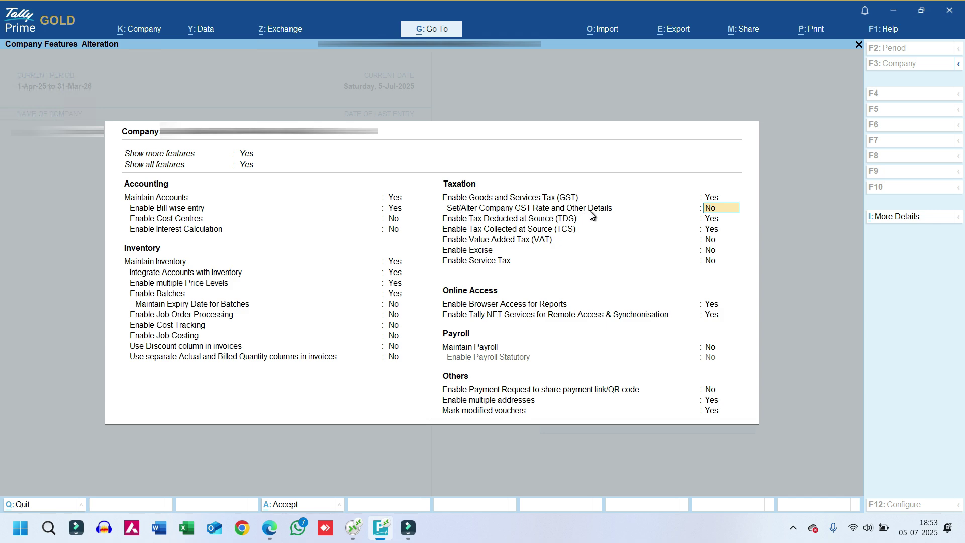
{"action": "key", "text": "y"}
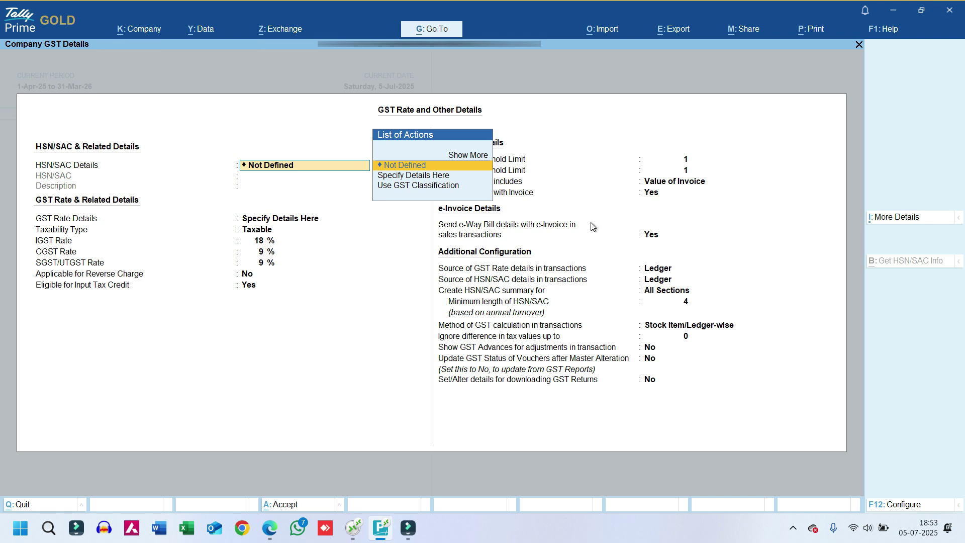
{"action": "left_click", "coordinate": [885, 228]}
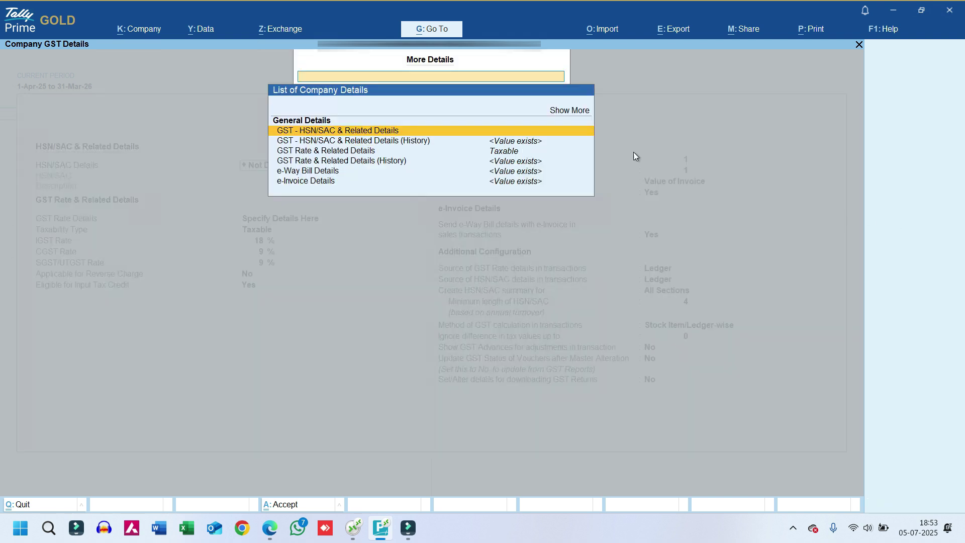
{"action": "left_click", "coordinate": [563, 112]}
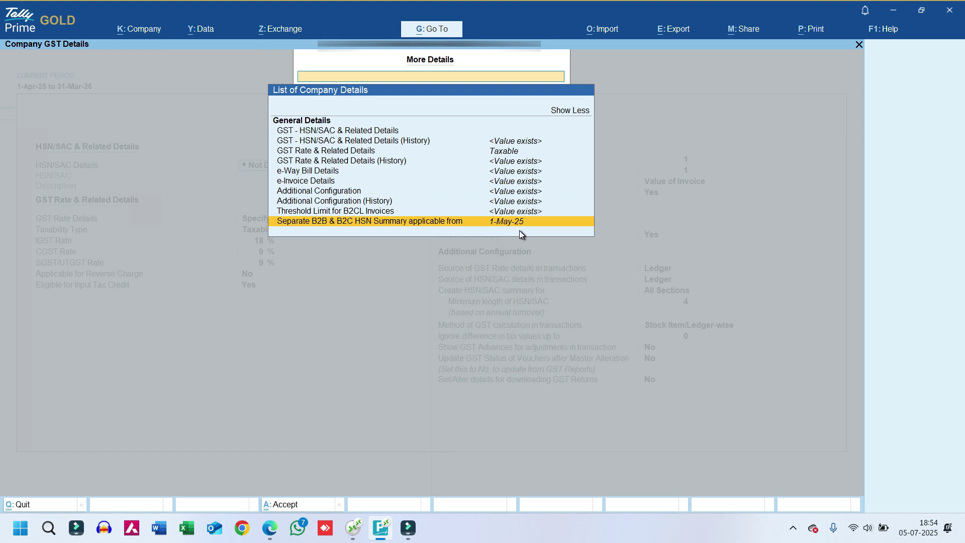
{"action": "key", "text": "Return"}
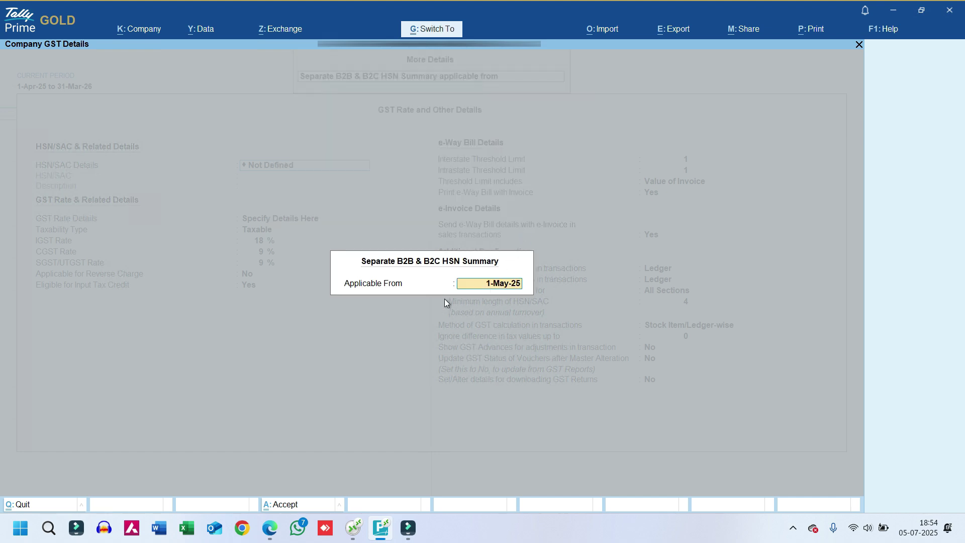
{"action": "key", "text": "Return"}
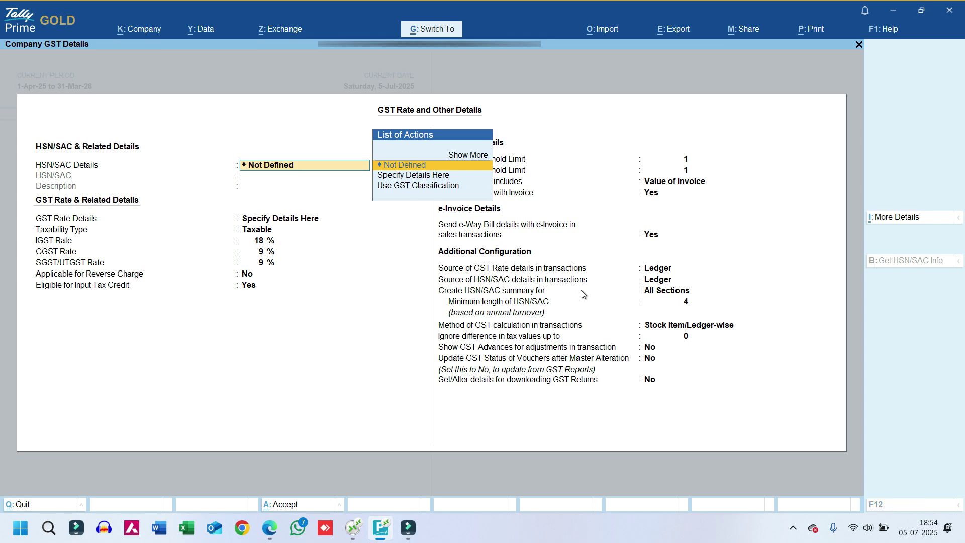
{"action": "key", "text": "ctrl+a"}
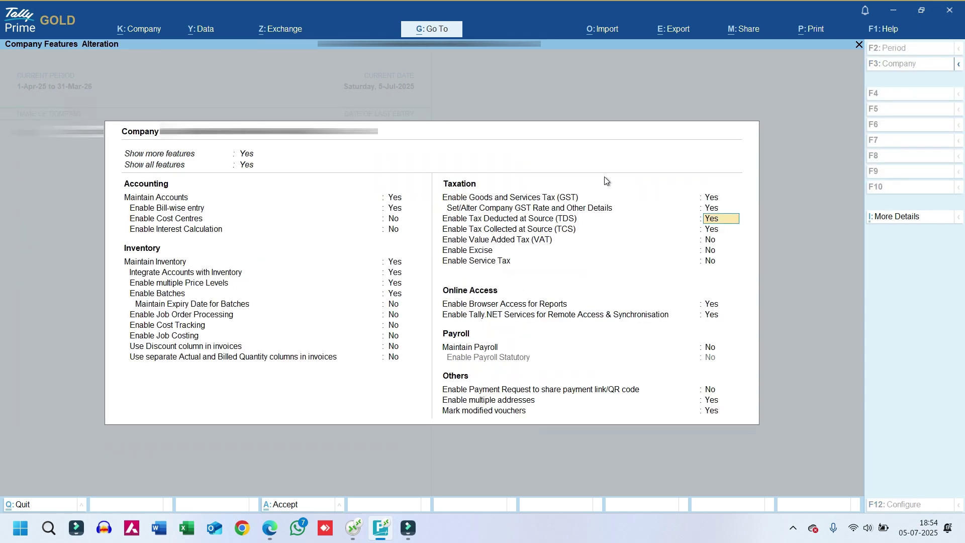
{"action": "key", "text": "ctrl+a"}
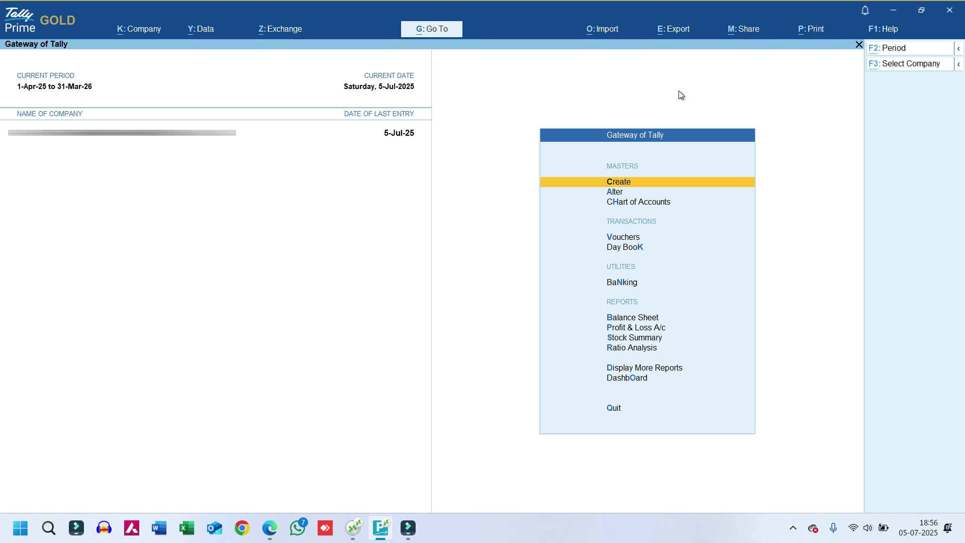
- Find and open the GSTR-1 report
{"action": "key", "text": "alt+g"}
{"action": "type", "text": "Gstr1"}
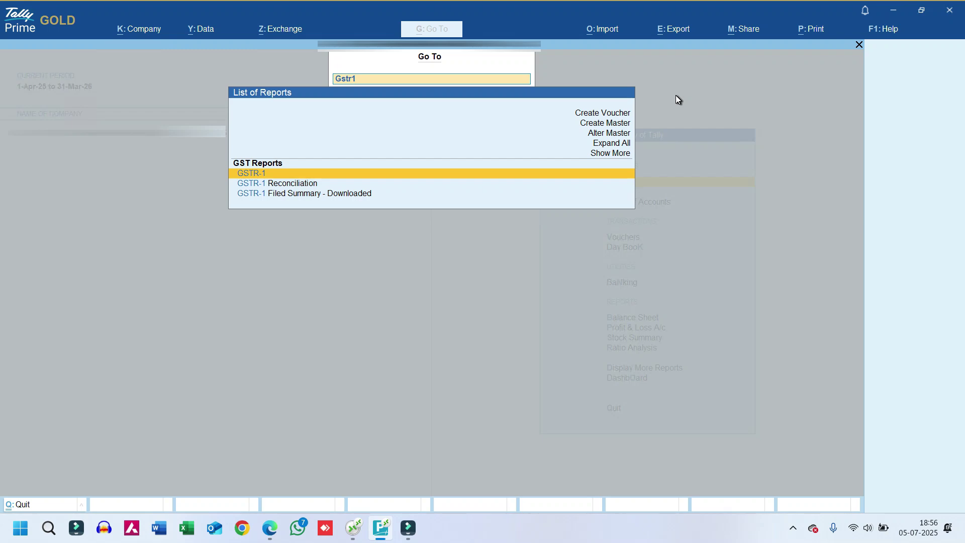
{"action": "key", "text": "Return"}
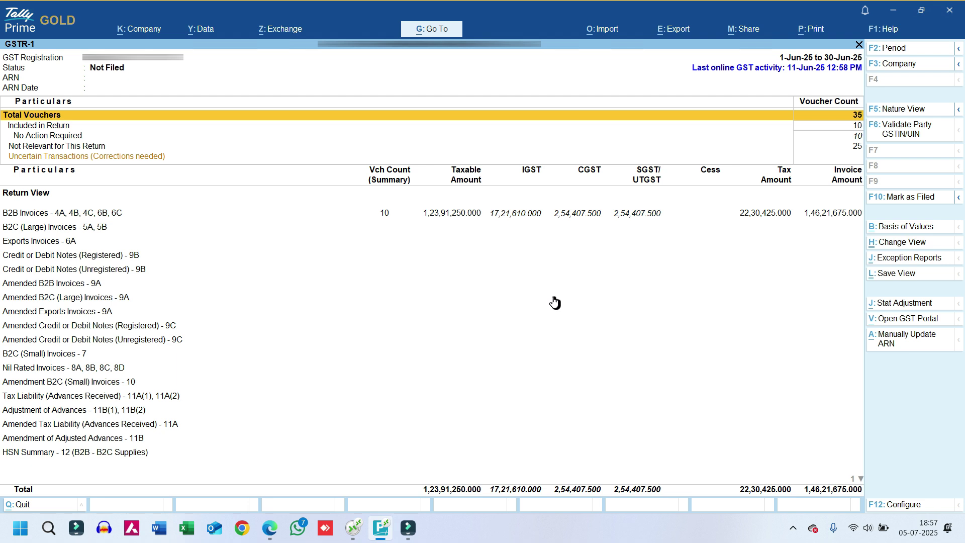
- Open the HSN Summary - 12 (B2B - B2C Supplies) section of the GSTR-1 return to examine its HSN/SAC entries
{"action": "key", "text": "Down"}
{"action": "key", "text": "Down"}
{"action": "key", "text": "Down"}
{"action": "key", "text": "Down"}
{"action": "key", "text": "Down"}
{"action": "key", "text": "Down"}
{"action": "key", "text": "Down"}
{"action": "key", "text": "Down"}
{"action": "key", "text": "Down"}
{"action": "key", "text": "Down"}
{"action": "key", "text": "Down"}
{"action": "key", "text": "Down"}
{"action": "key", "text": "Down"}
{"action": "key", "text": "Down"}
{"action": "key", "text": "Down"}
{"action": "key", "text": "Down"}
{"action": "key", "text": "Down"}
{"action": "key", "text": "Down"}
{"action": "key", "text": "Down"}
{"action": "key", "text": "Down"}
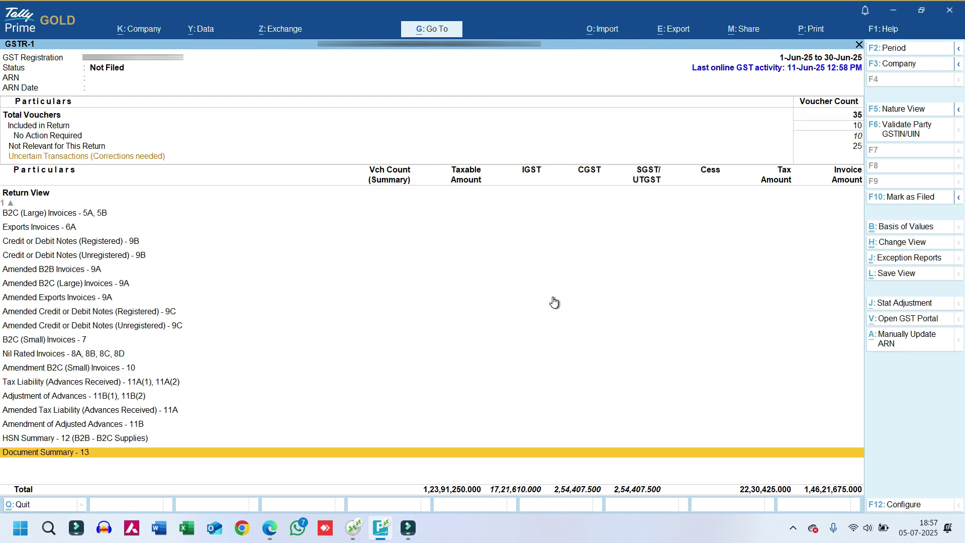
{"action": "key", "text": "Up"}
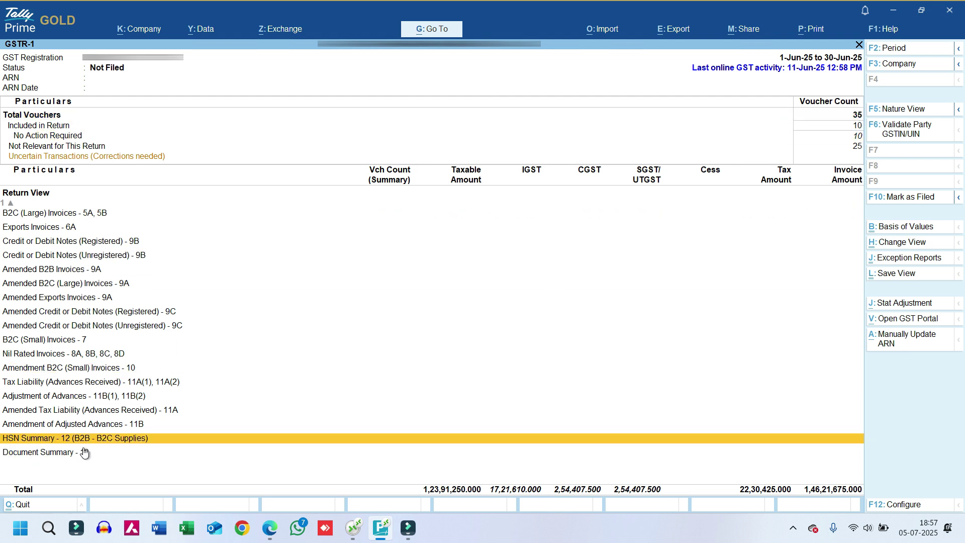
{"action": "key", "text": "Return"}
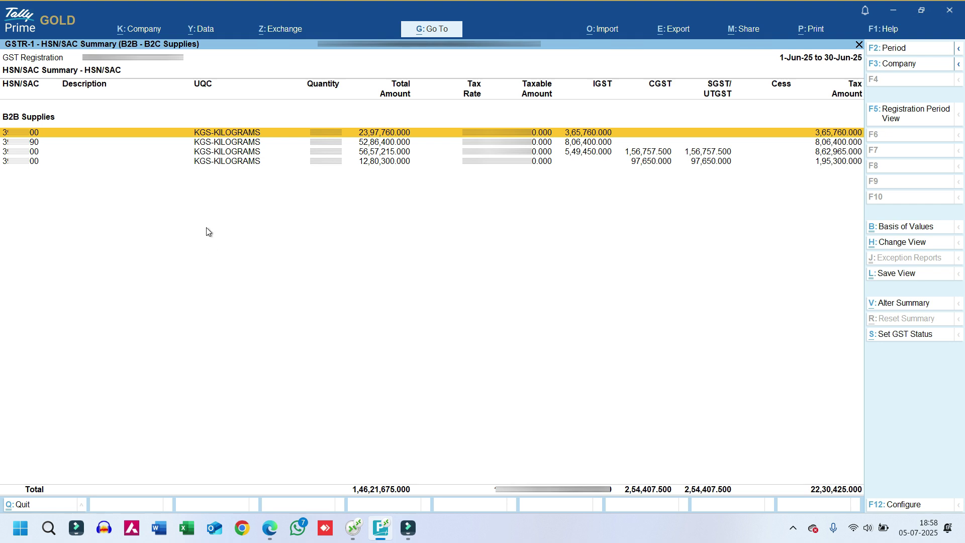
- Leave the HSN summary and examine the Tax Invoice entry in Document Summary - 13
{"action": "key", "text": "Escape"}
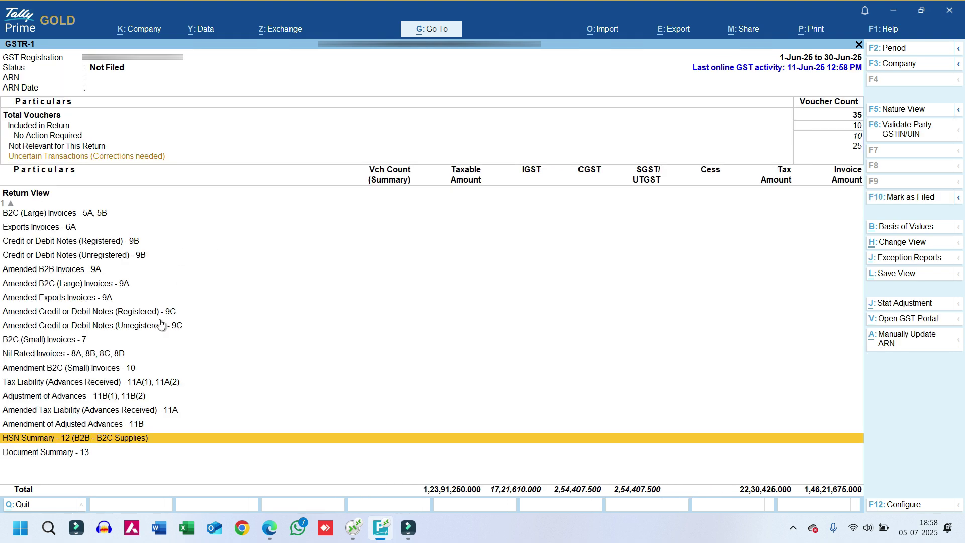
{"action": "left_click", "coordinate": [60, 453]}
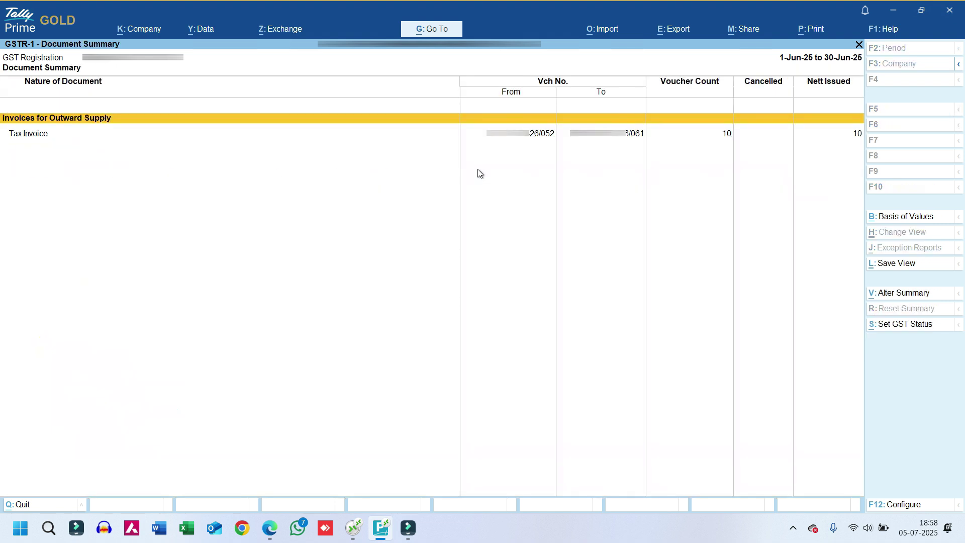
{"action": "key", "text": "Down"}
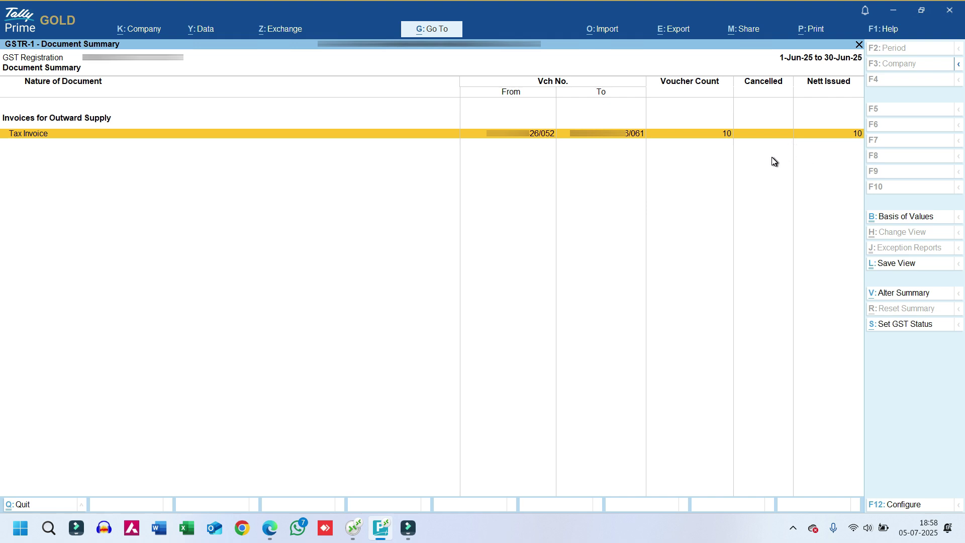
- Return to the GSTR-1 overview and examine the voucher counts, including Uncertain Transactions and No Action Required
{"action": "key", "text": "Escape"}
{"action": "key", "text": "Up"}
{"action": "key", "text": "Up"}
{"action": "key", "text": "Up"}
{"action": "key", "text": "Up"}
{"action": "key", "text": "Up"}
{"action": "key", "text": "Up"}
{"action": "key", "text": "Up"}
{"action": "key", "text": "Up"}
{"action": "key", "text": "Up"}
{"action": "key", "text": "Up"}
{"action": "key", "text": "Up"}
{"action": "key", "text": "Up"}
{"action": "key", "text": "Up"}
{"action": "key", "text": "Up"}
{"action": "key", "text": "Up"}
{"action": "key", "text": "Up"}
{"action": "key", "text": "Up"}
{"action": "key", "text": "Up"}
{"action": "key", "text": "Up"}
{"action": "key", "text": "Up"}
{"action": "key", "text": "Up"}
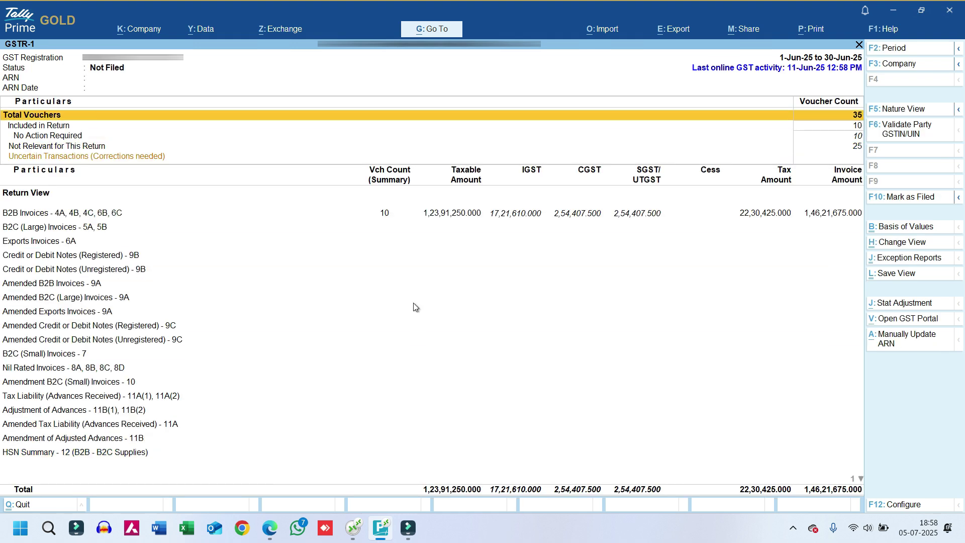
{"action": "key", "text": "Down"}
{"action": "key", "text": "Down"}
{"action": "key", "text": "Down"}
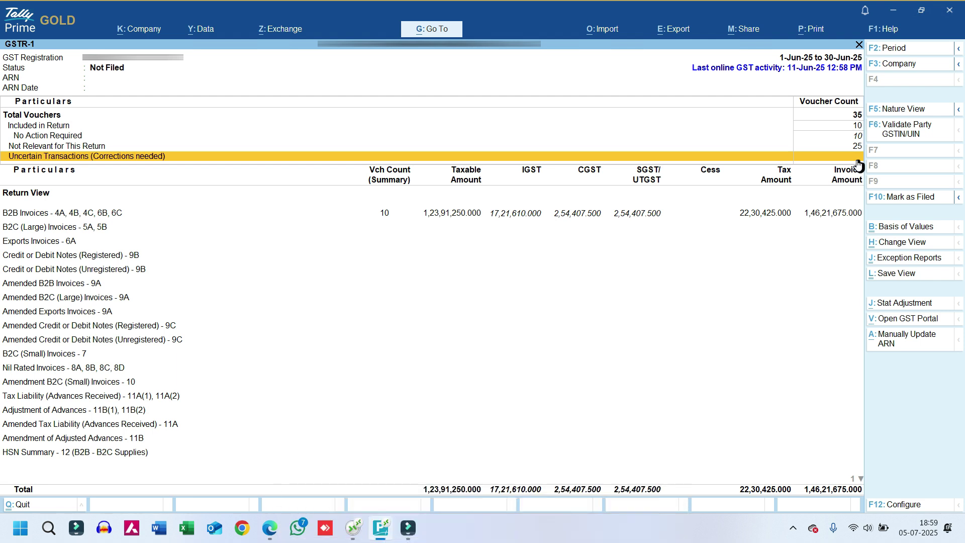
{"action": "key", "text": "Up"}
{"action": "key", "text": "Up"}
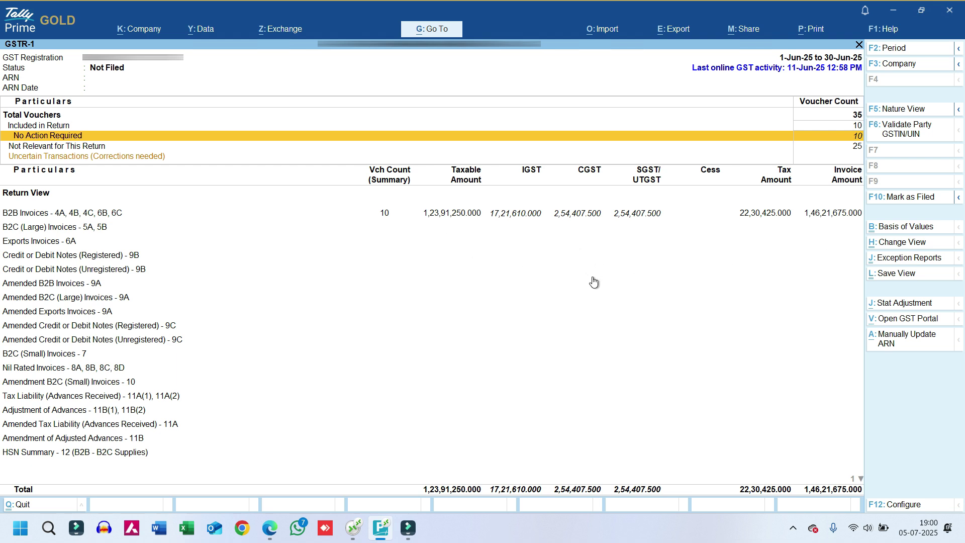
- Open the GST returns export for GSTR-1 and examine the HSN Summary and Document Summary pending upload
{"action": "left_click", "coordinate": [679, 31]}
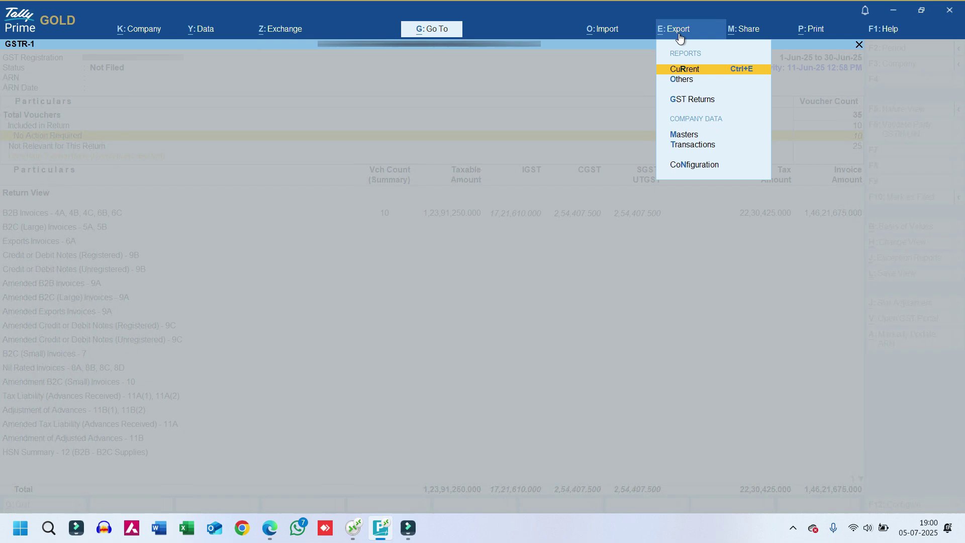
{"action": "left_click", "coordinate": [693, 103]}
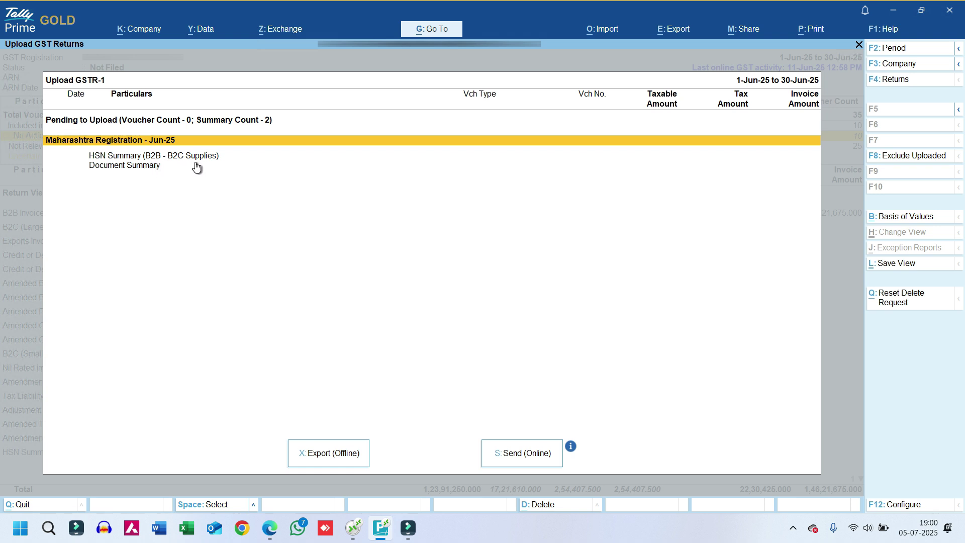
{"action": "key", "text": "Down"}
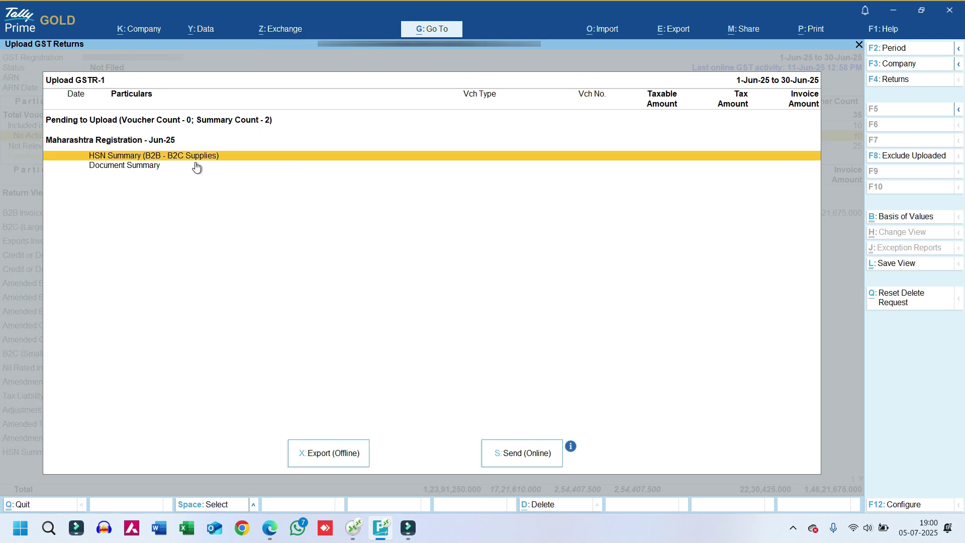
{"action": "key", "text": "Down"}
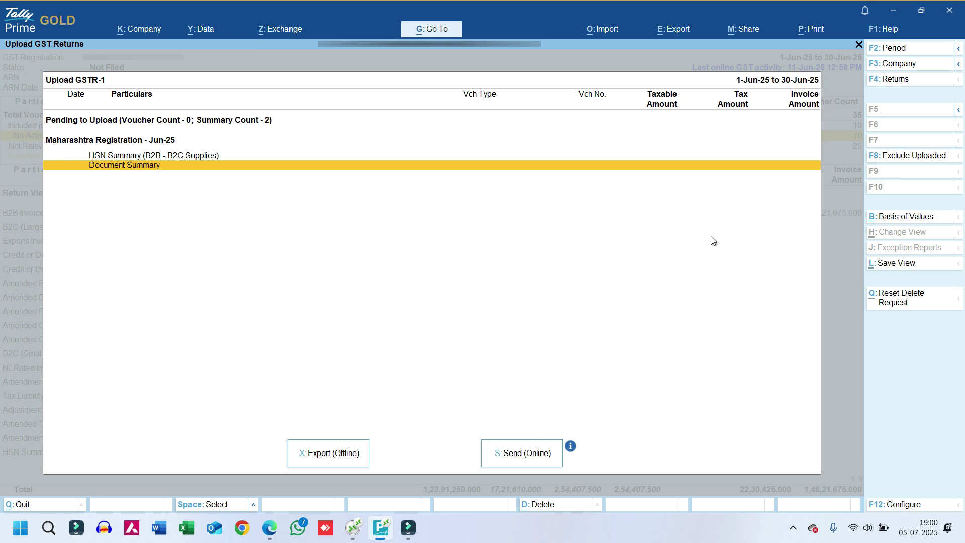
- Open the GSTR-1 upload's basis of values and check the Include e-Invoices (with IRN information) option
{"action": "left_click", "coordinate": [892, 220]}
{"action": "key", "text": "Down"}
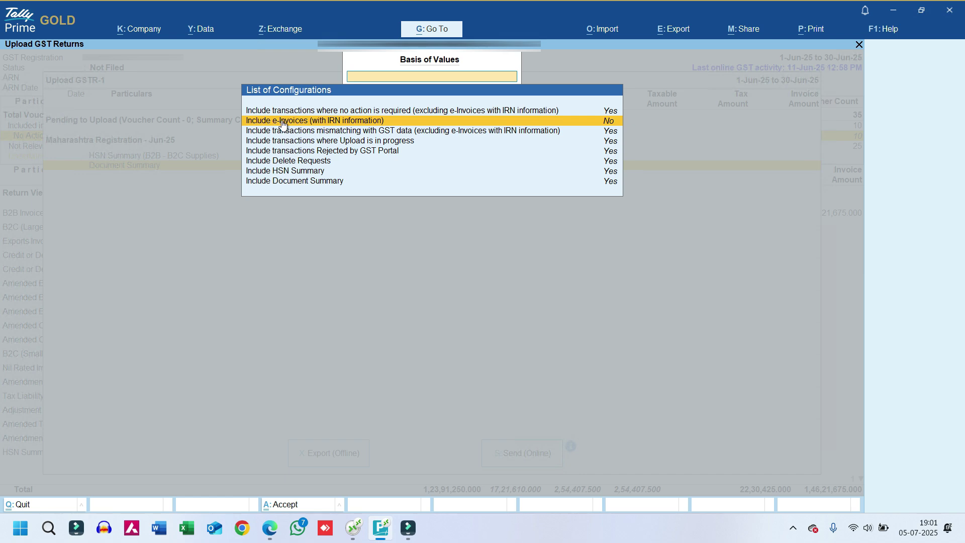
{"action": "left_click", "coordinate": [385, 126]}
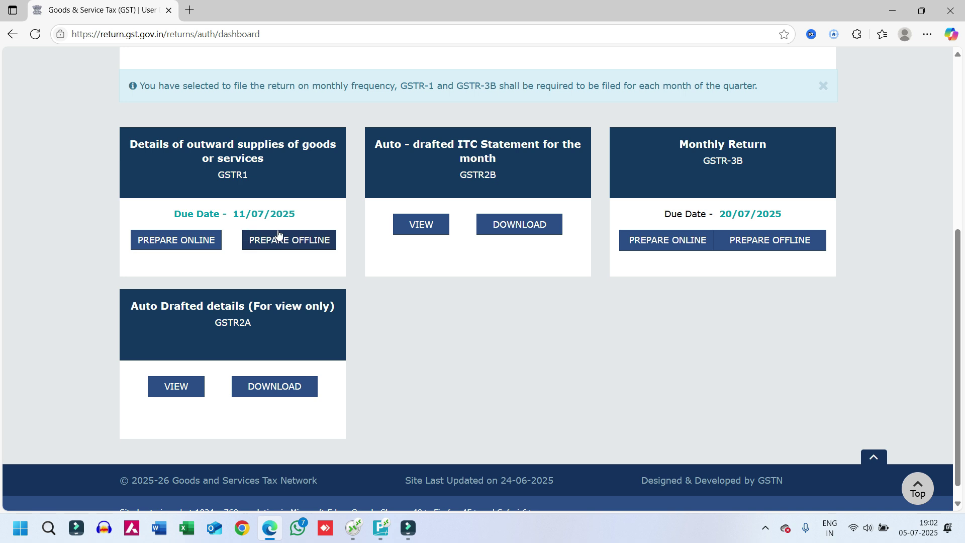
- On the GST portal, open GSTR1 for online preparation and view the B2B, SEZ, DE Invoices records
{"action": "left_click", "coordinate": [170, 249]}
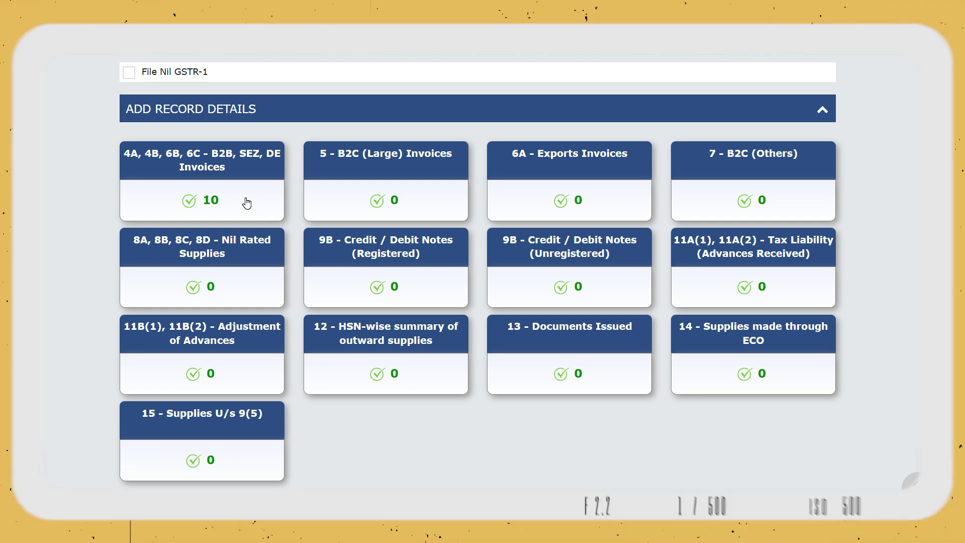
{"action": "left_click", "coordinate": [246, 202]}
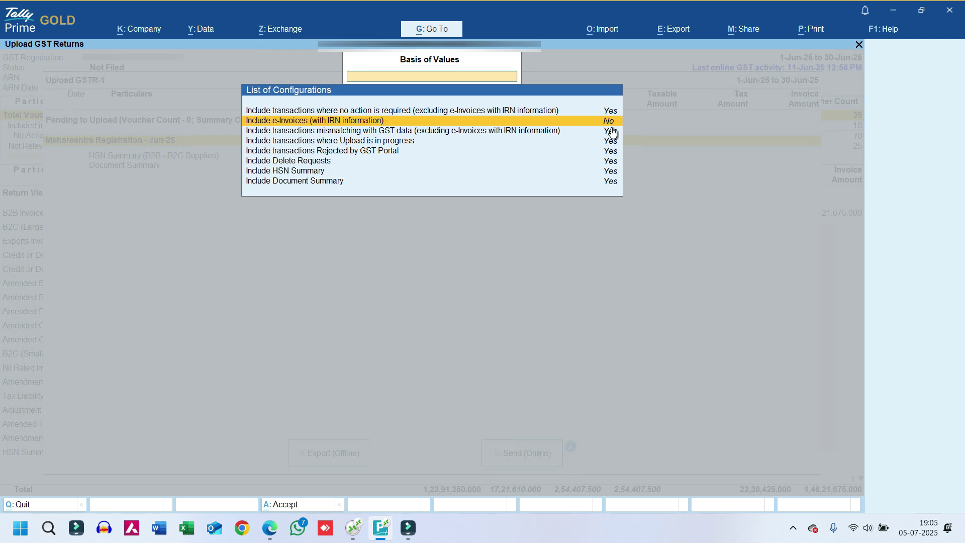
- Accept the upload's basis of values and open the offline export configuration with its additional settings shown
{"action": "key", "text": "ctrl+a"}
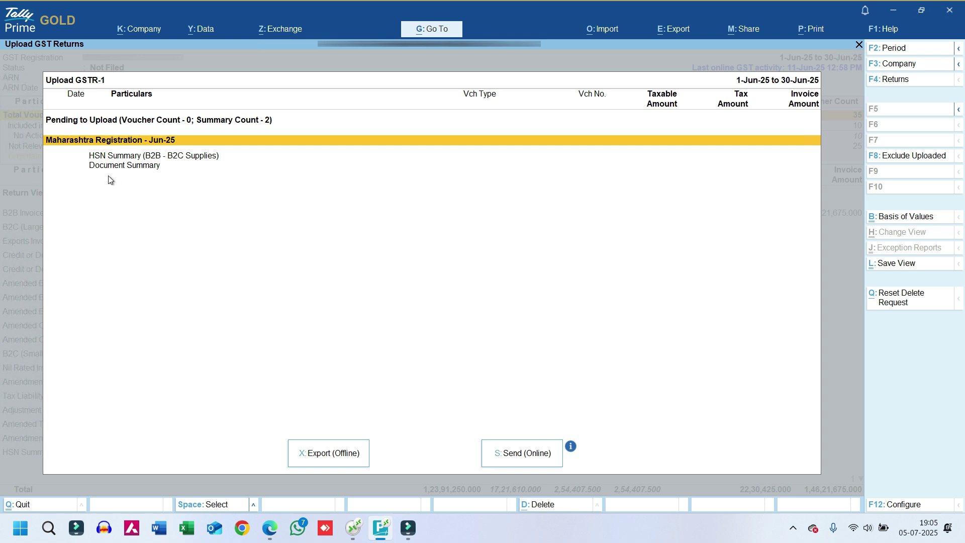
{"action": "left_click", "coordinate": [344, 454]}
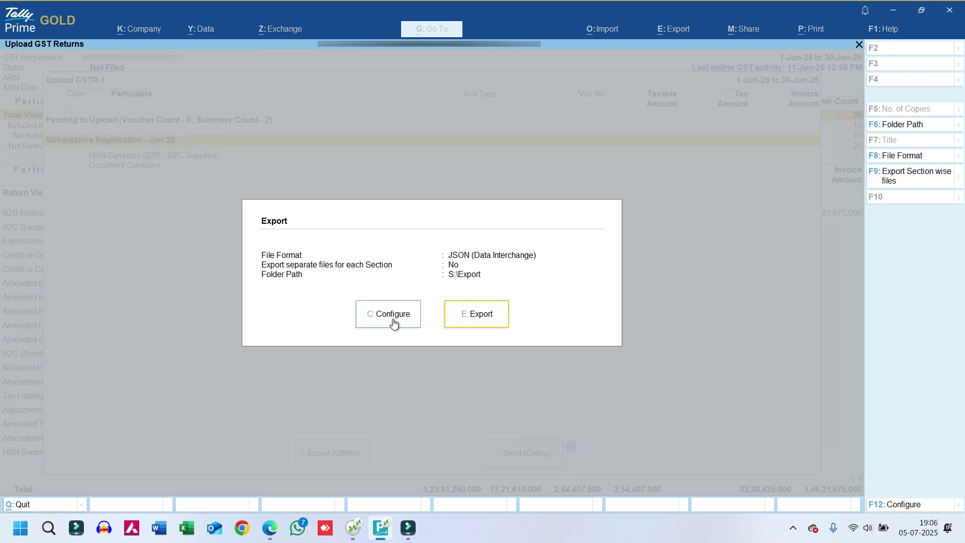
{"action": "left_click", "coordinate": [394, 321]}
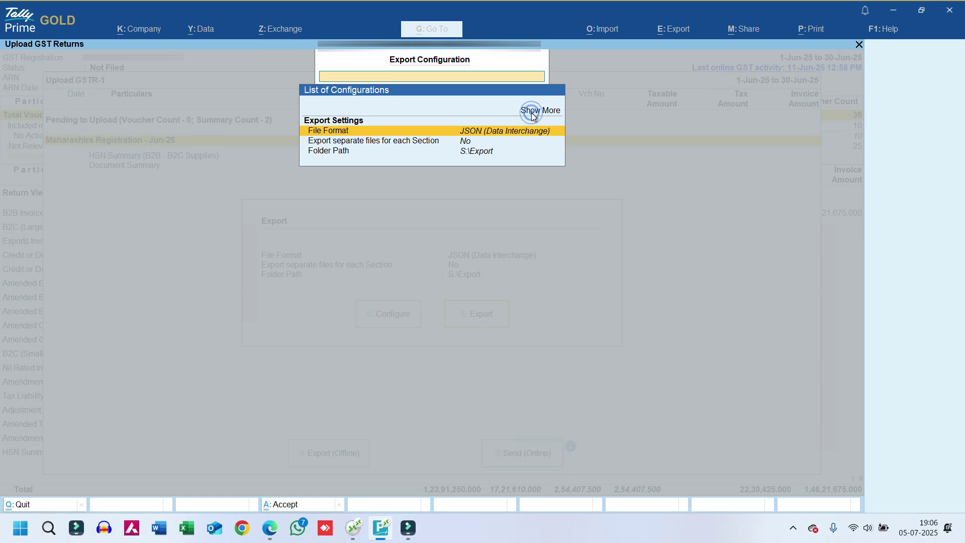
{"action": "left_click", "coordinate": [532, 111]}
{"action": "left_click", "coordinate": [531, 114]}
{"action": "left_click", "coordinate": [532, 119]}
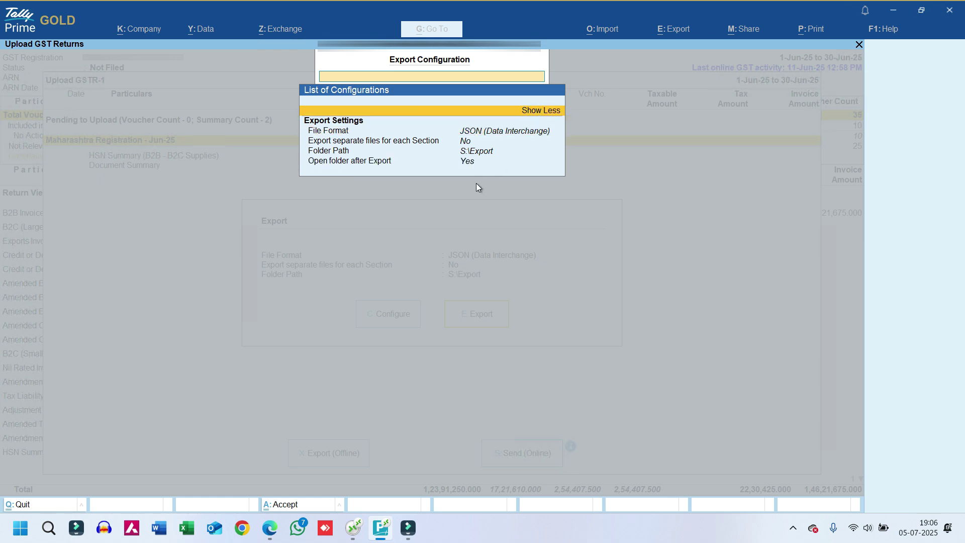
- Set the export file format to JSON (Data Interchange)
{"action": "key", "text": "Down"}
{"action": "key", "text": "Down"}
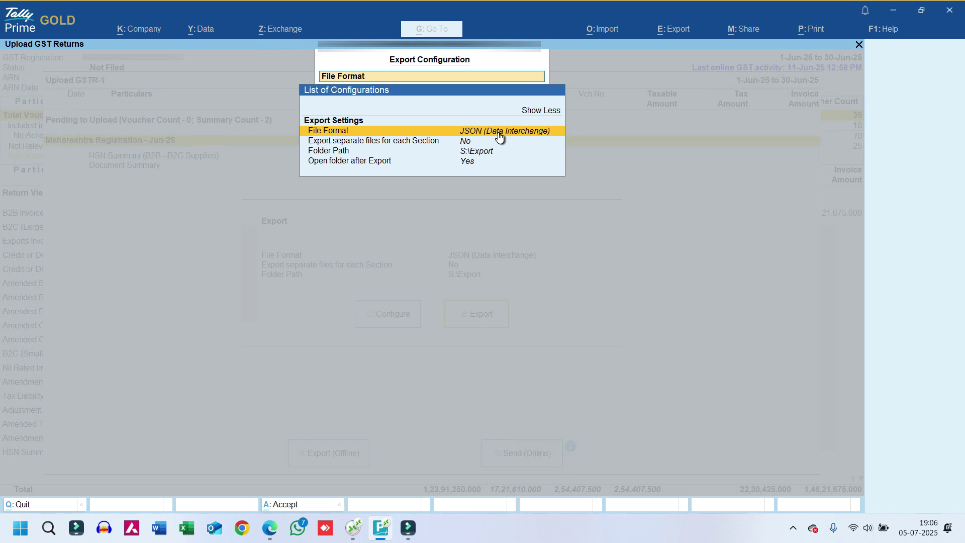
{"action": "left_click", "coordinate": [499, 137]}
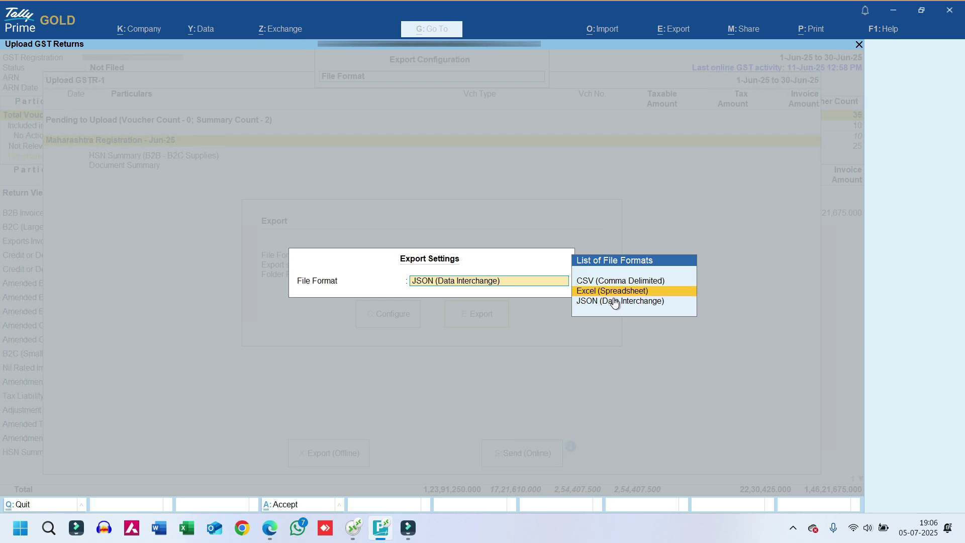
{"action": "left_click", "coordinate": [612, 301]}
{"action": "key", "text": "Return"}
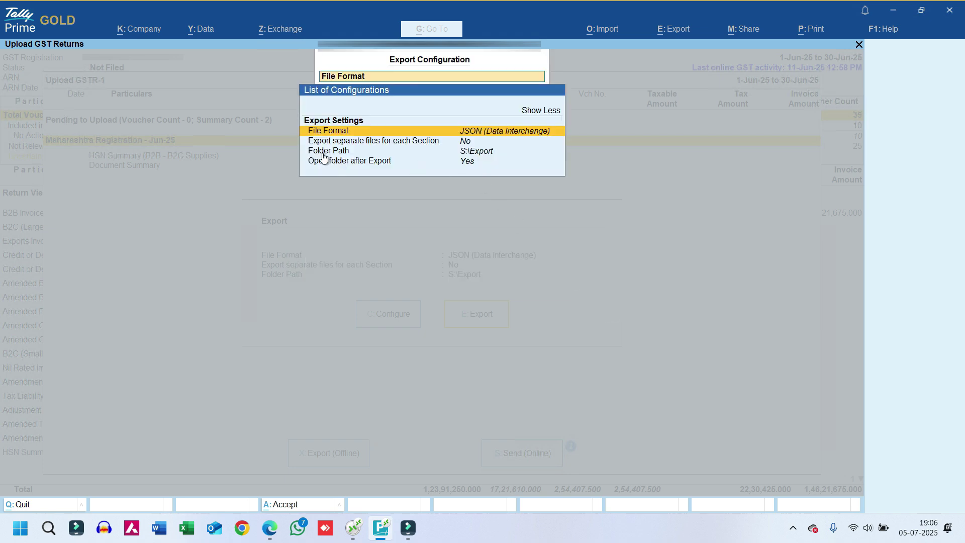
- Check the export folder path, export the GSTR-1 return to S:\Export and open the exported June 2025 JSON file
{"action": "key", "text": "Down"}
{"action": "key", "text": "Down"}
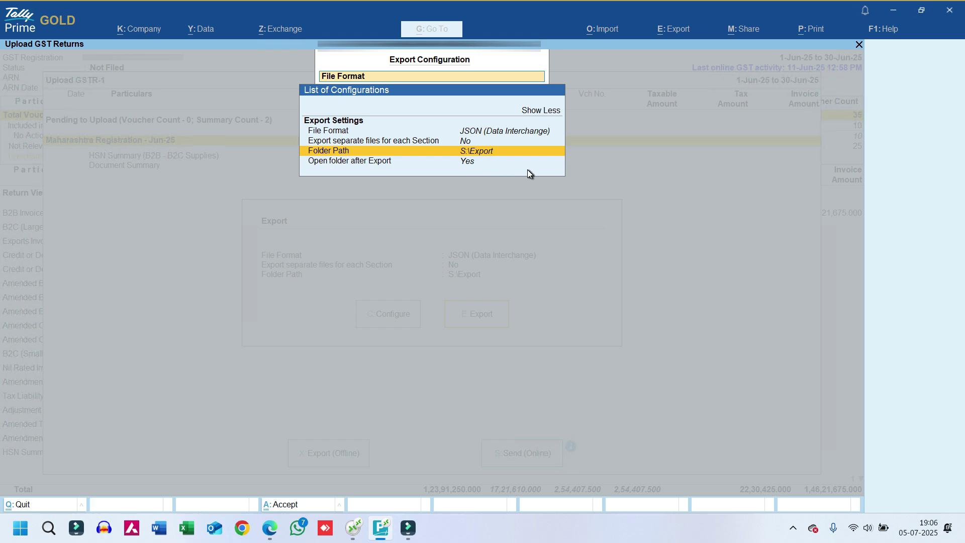
{"action": "key", "text": "Escape"}
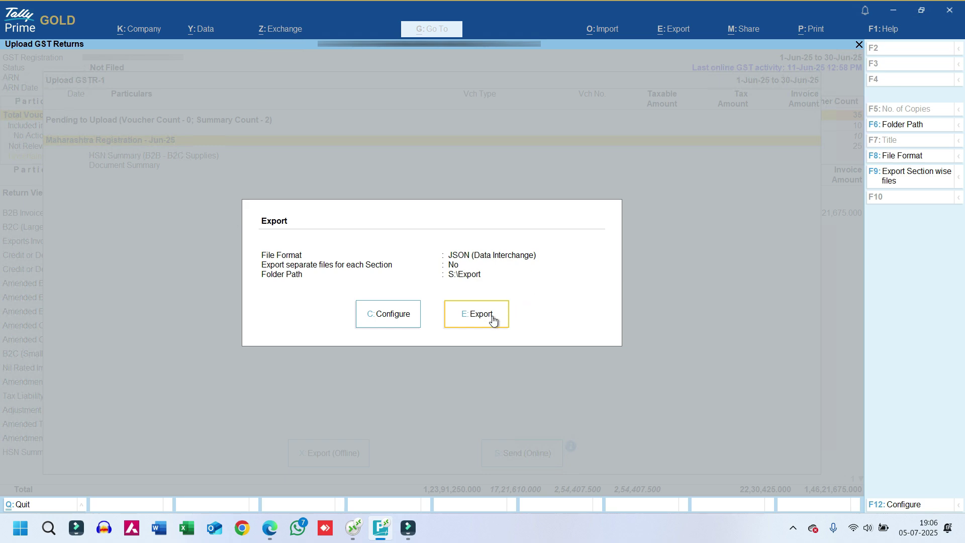
{"action": "left_click", "coordinate": [492, 320]}
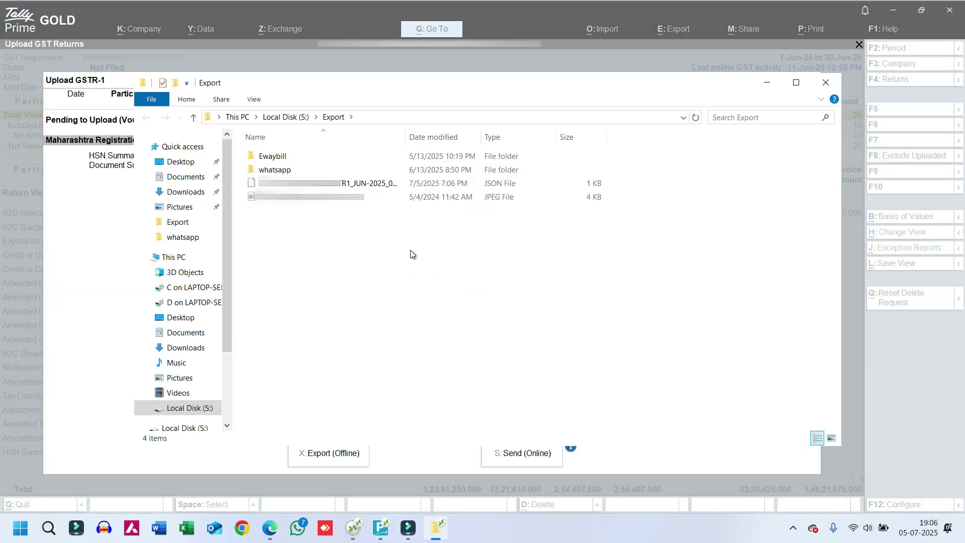
{"action": "double_click", "coordinate": [382, 183]}
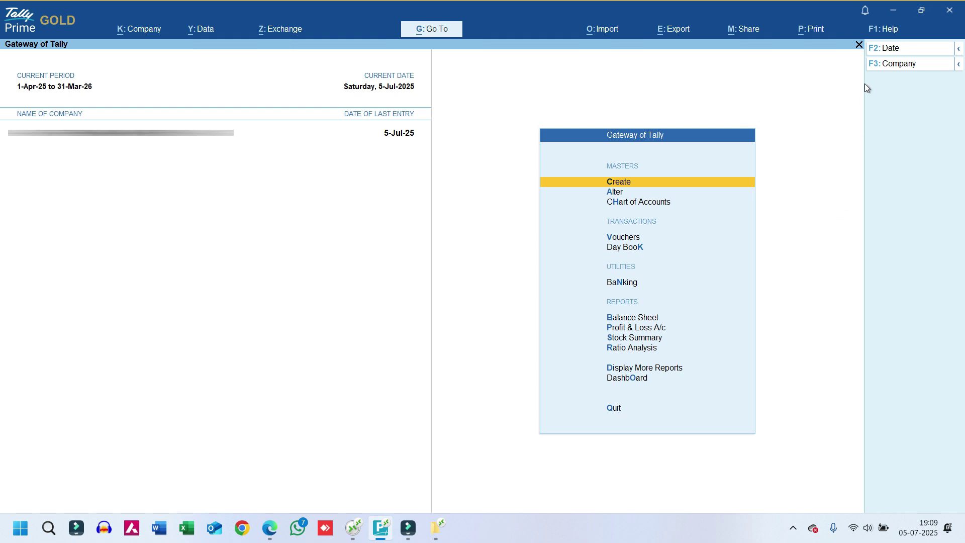
- Open the company GST details and check the date from which the separate B2B & B2C HSN Summary applies
{"action": "left_click", "coordinate": [887, 29]}
{"action": "left_click", "coordinate": [849, 161]}
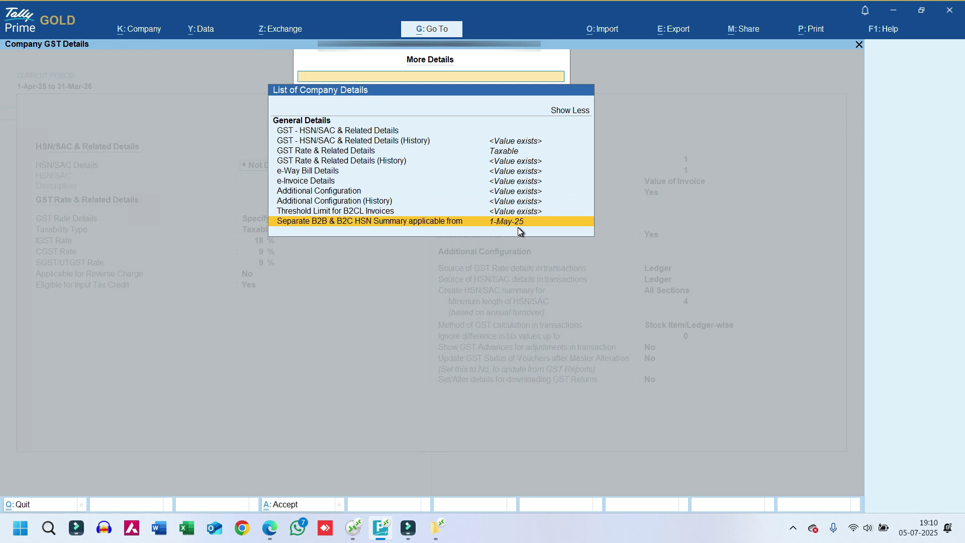
{"action": "key", "text": "Escape"}
{"action": "key", "text": "Escape"}
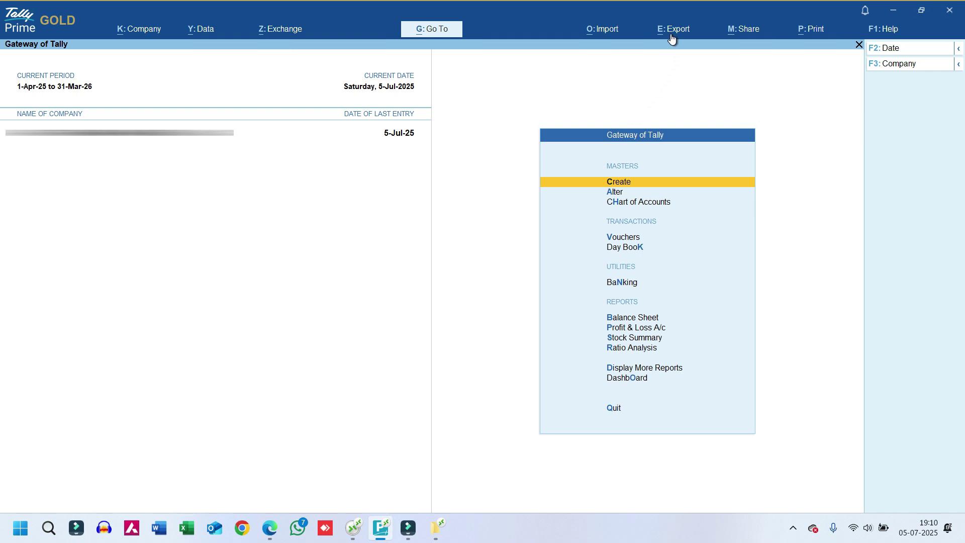
- Open the GSTR-1 report and its GST returns export
{"action": "key", "text": "alt+g"}
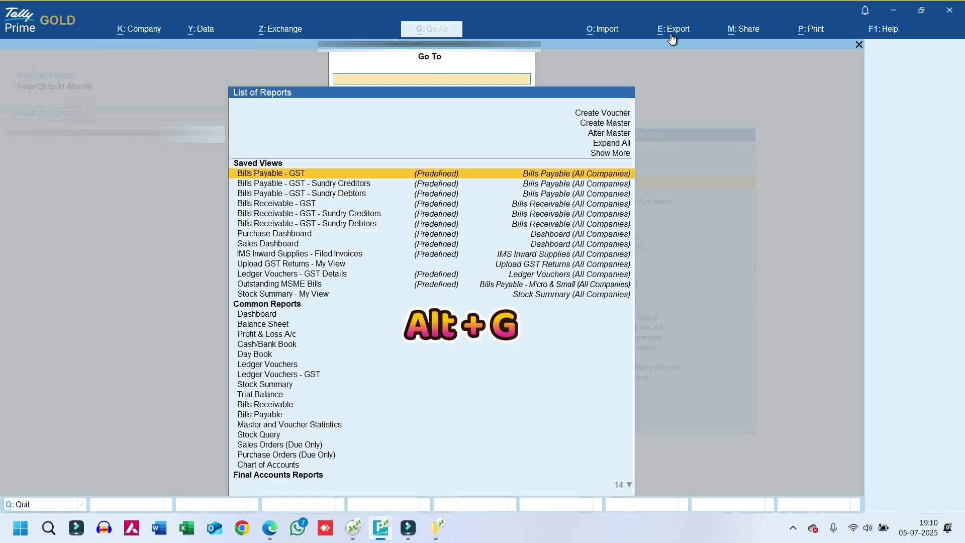
{"action": "type", "text": "Gst"}
{"action": "key", "text": "Down"}
{"action": "key", "text": "Down"}
{"action": "key", "text": "Down"}
{"action": "key", "text": "Return"}
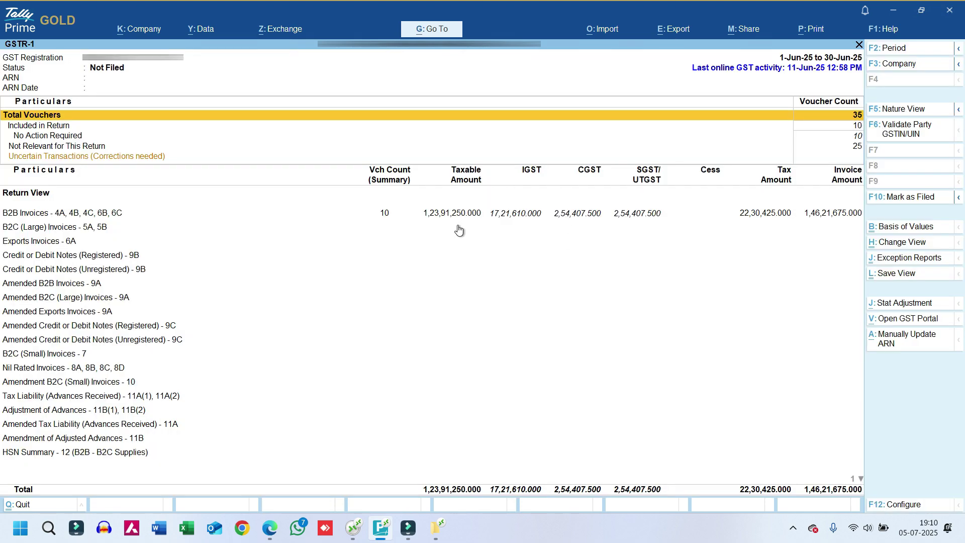
{"action": "left_click", "coordinate": [675, 34]}
{"action": "left_click", "coordinate": [690, 100]}
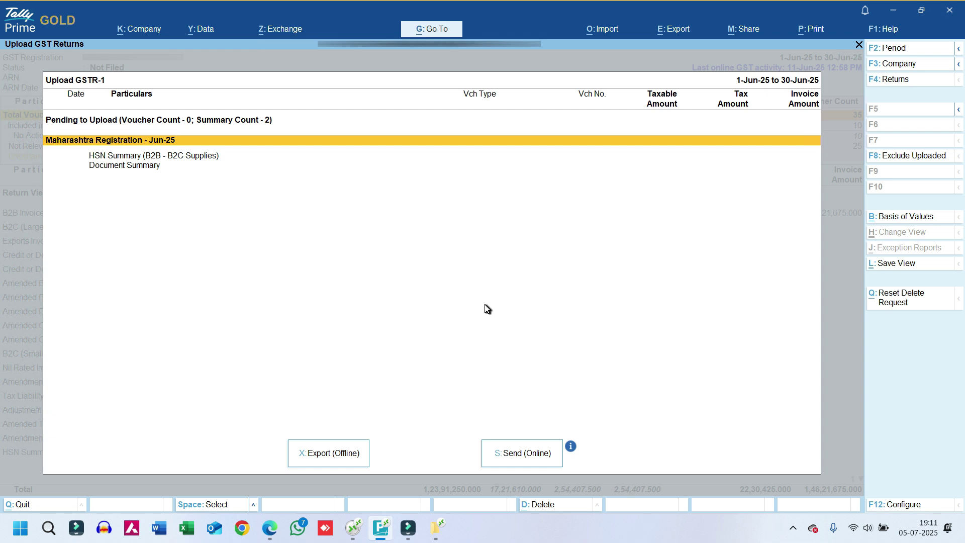
- Set Include e-Invoices (with IRN information) to Yes in the upload's basis of values
{"action": "left_click", "coordinate": [889, 217]}
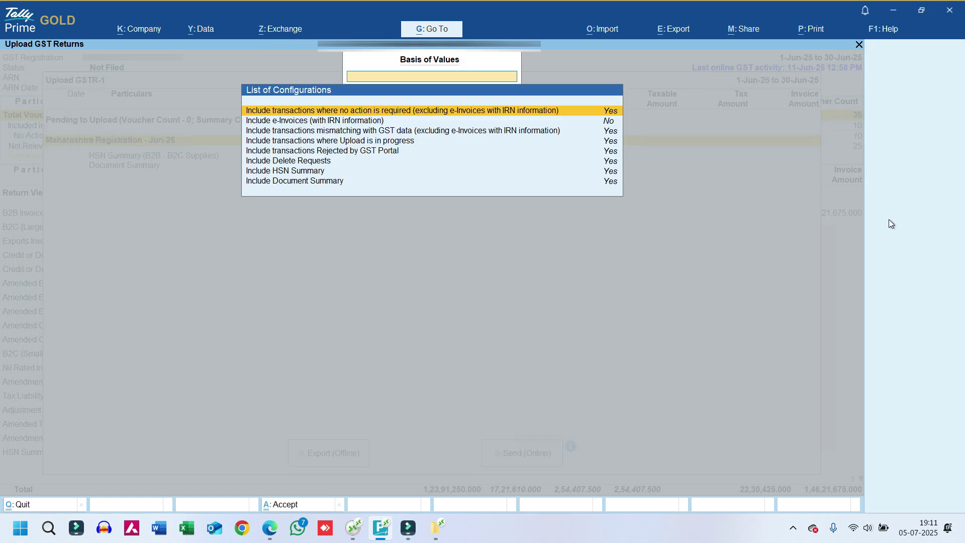
{"action": "key", "text": "Down"}
{"action": "key", "text": "Return"}
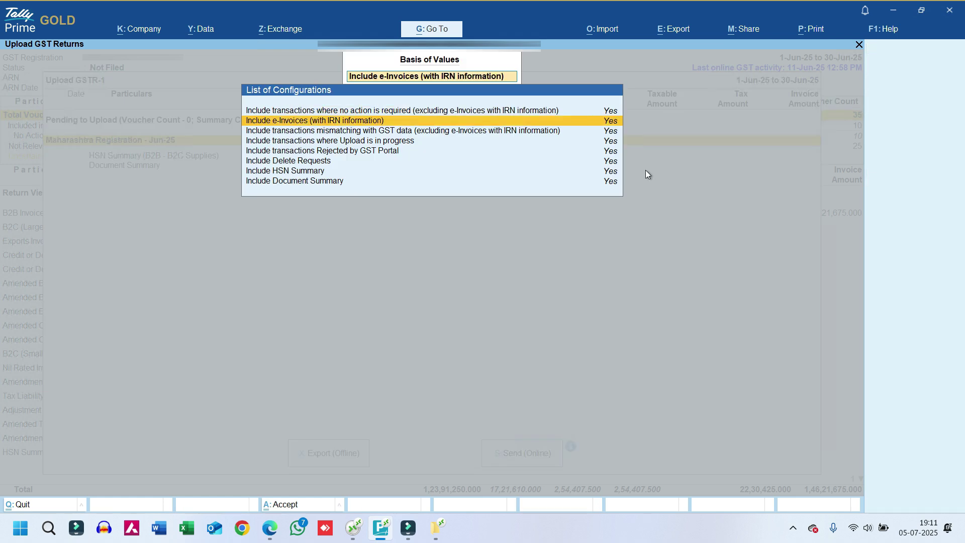
{"action": "key", "text": "ctrl+a"}
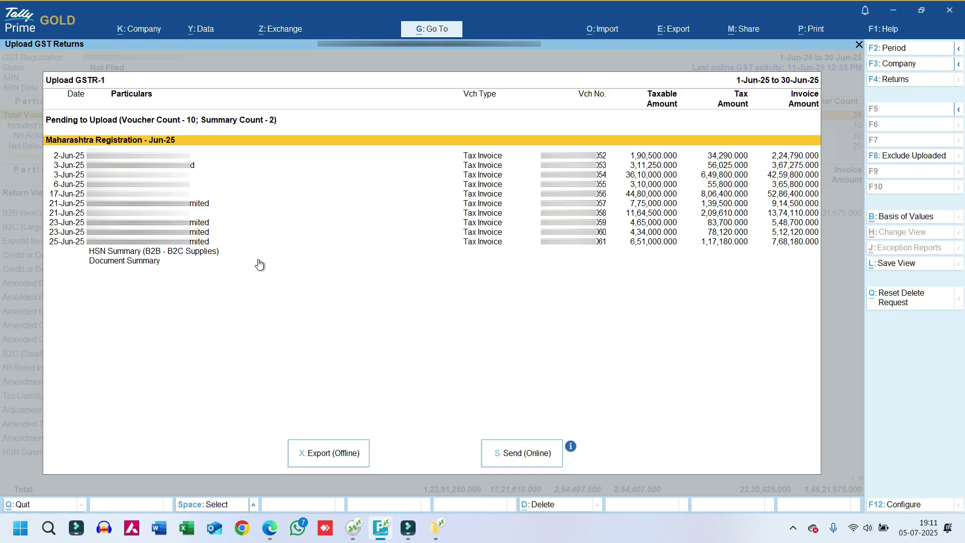
- Export the pending GSTR-1 vouchers and summaries offline in Excel (Spreadsheet) format to the S:\Export folder
{"action": "left_click", "coordinate": [334, 454]}
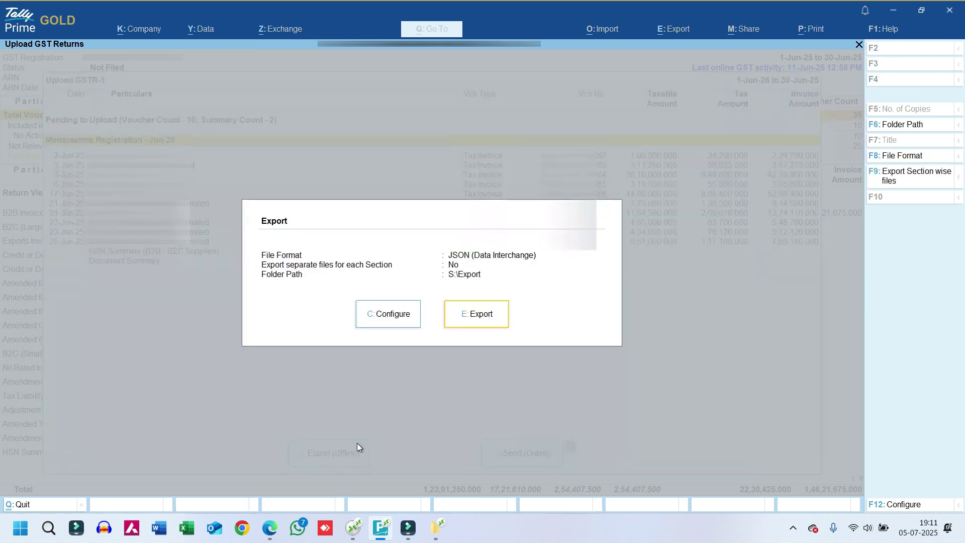
{"action": "left_click", "coordinate": [385, 317]}
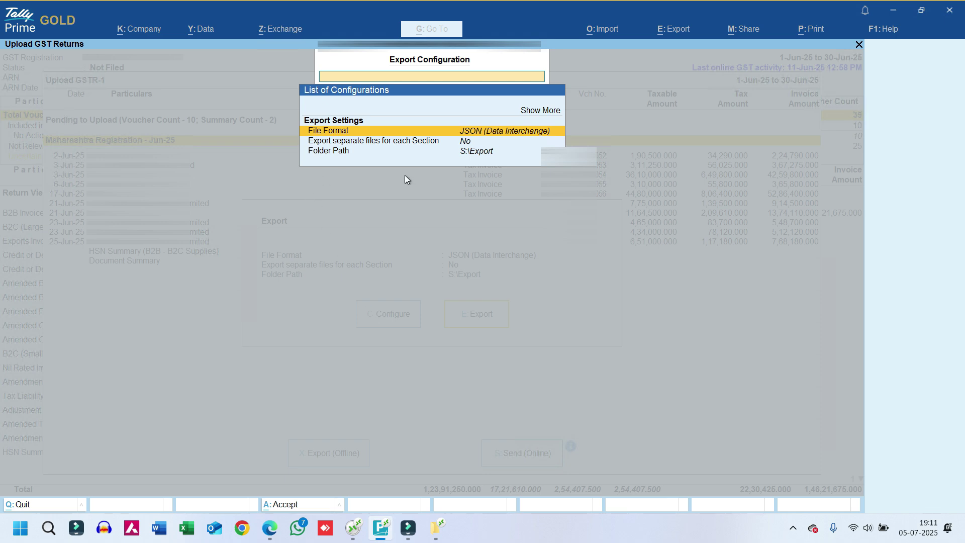
{"action": "key", "text": "Return"}
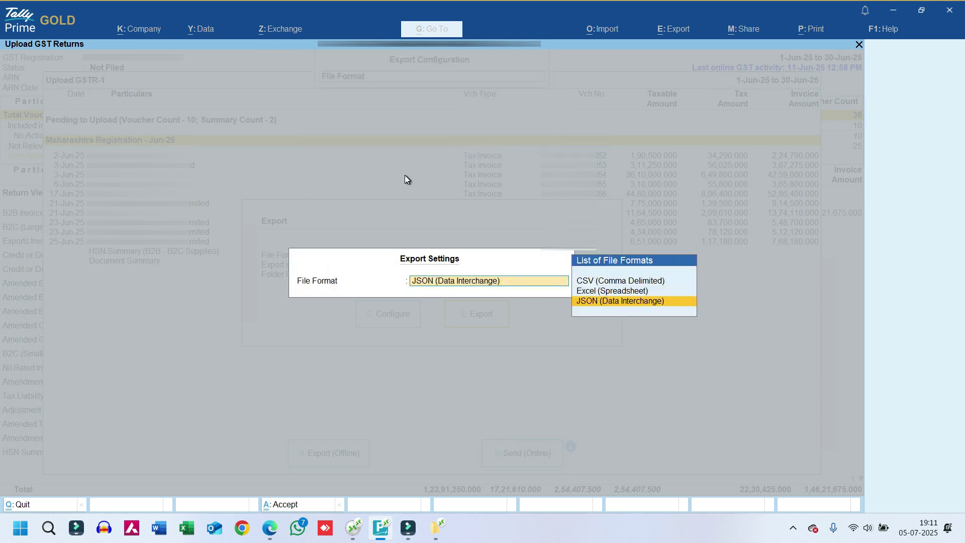
{"action": "key", "text": "Up"}
{"action": "key", "text": "Return"}
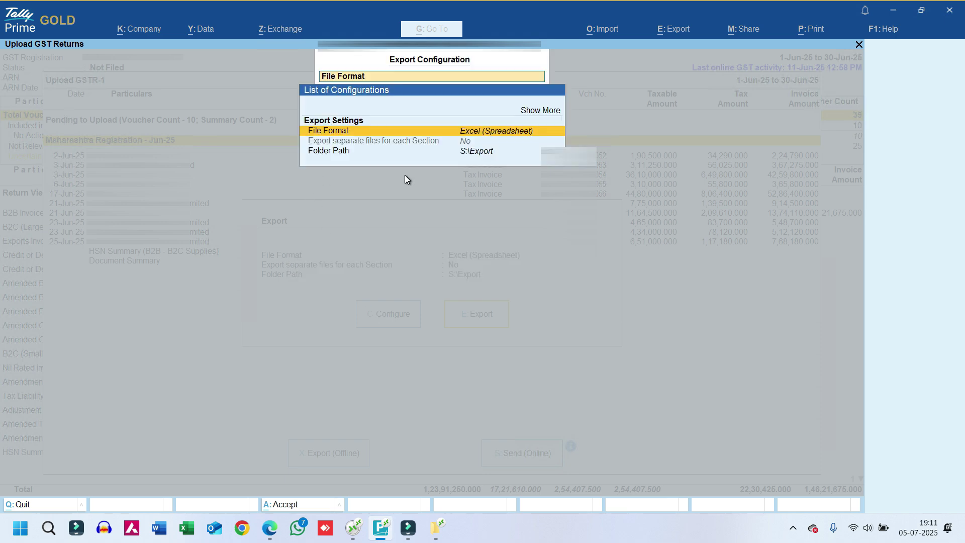
{"action": "left_click", "coordinate": [321, 153]}
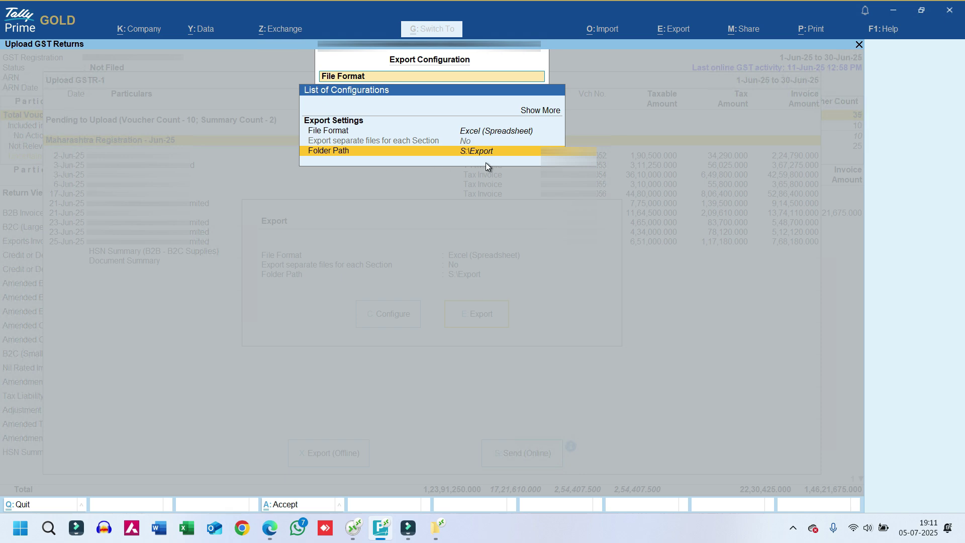
{"action": "key", "text": "ctrl+a"}
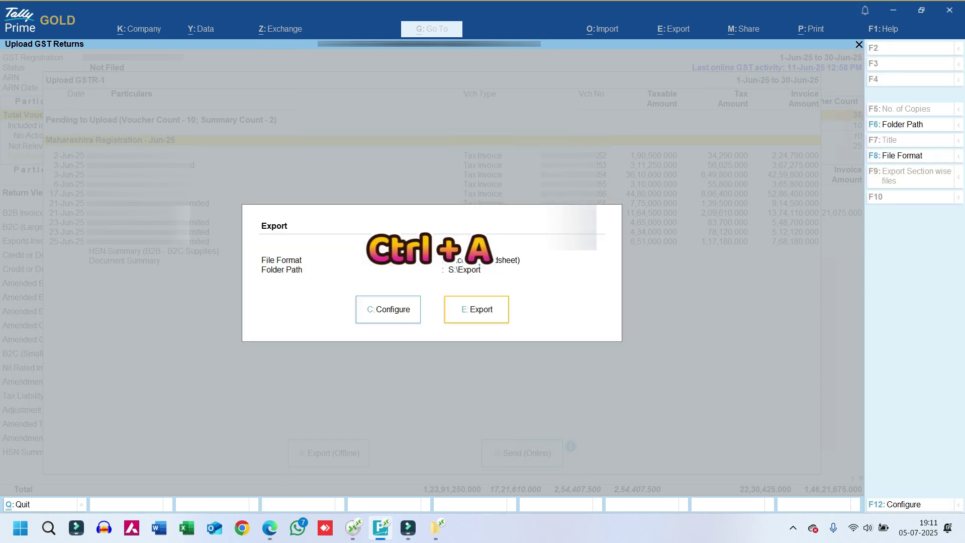
{"action": "left_click", "coordinate": [483, 321]}
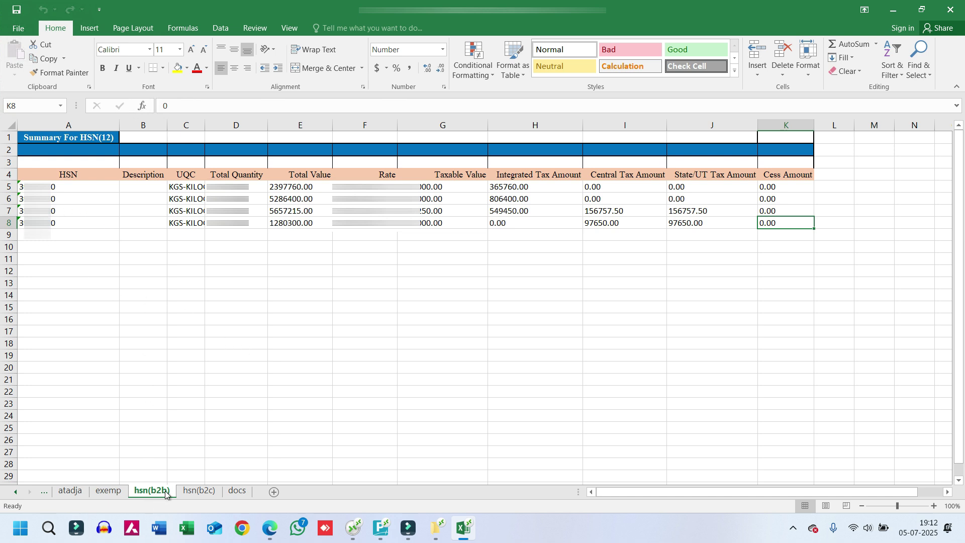
- In the exported Excel workbook, compare the HSN summaries on the hsn(b2c) and hsn(b2b) sheets
{"action": "left_click", "coordinate": [203, 495]}
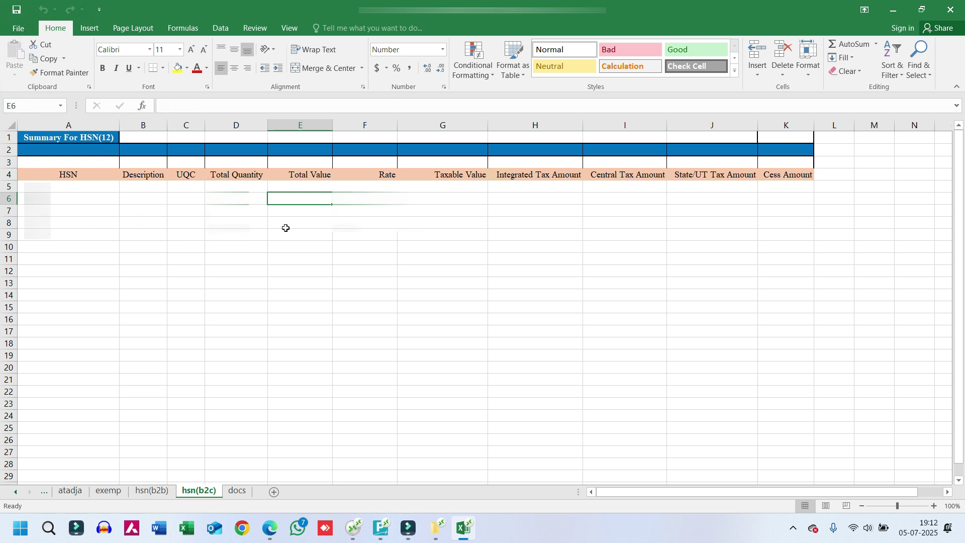
{"action": "left_click", "coordinate": [151, 490]}
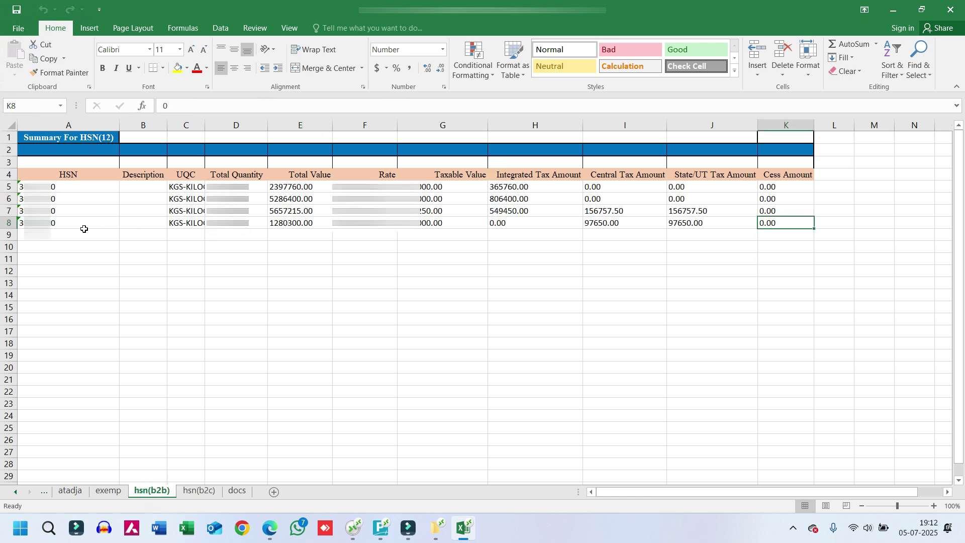